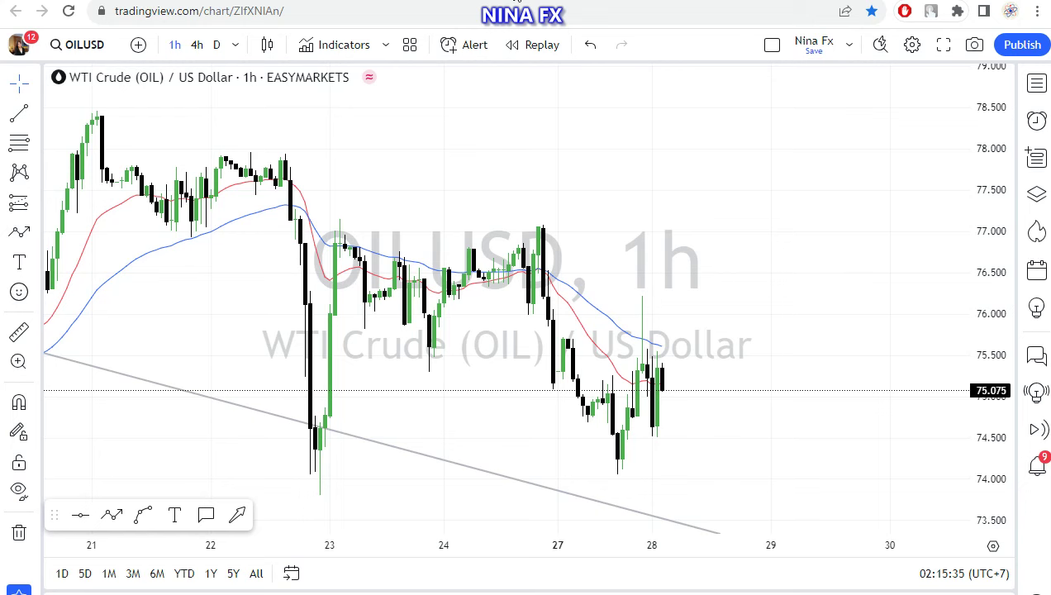
# Draw a Fib Retracement from the 77.969 swing high down to the 73.815 low.
pyautogui.moveTo(533, 125)
pyautogui.mouseDown()
pyautogui.moveTo(747, 183)
pyautogui.moveTo(492, 157)
pyautogui.mouseUp()
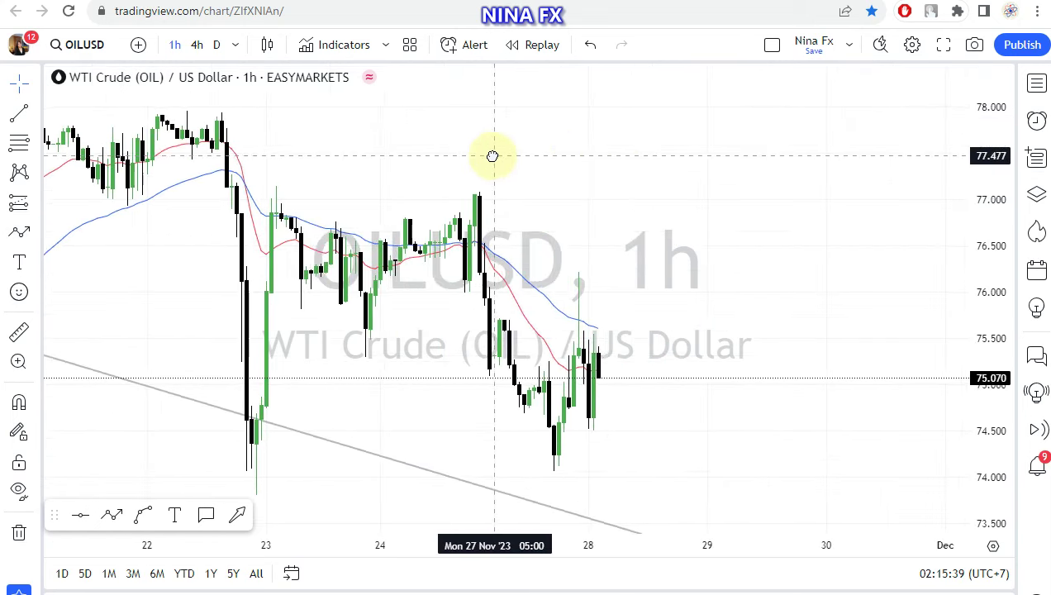
pyautogui.moveTo(492, 156); pyautogui.dragTo(603, 182)
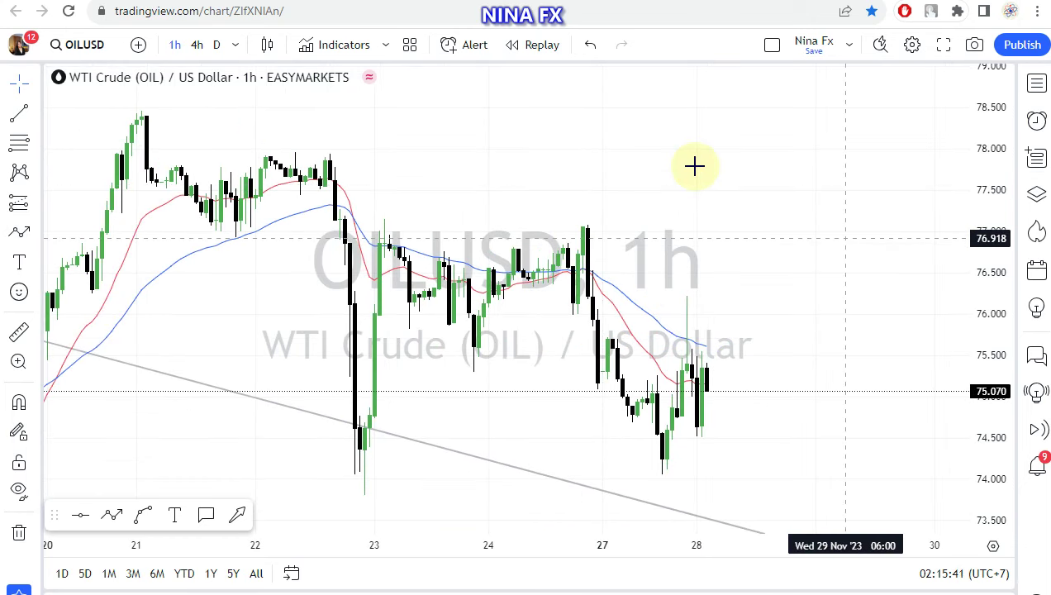
pyautogui.click(19, 142)
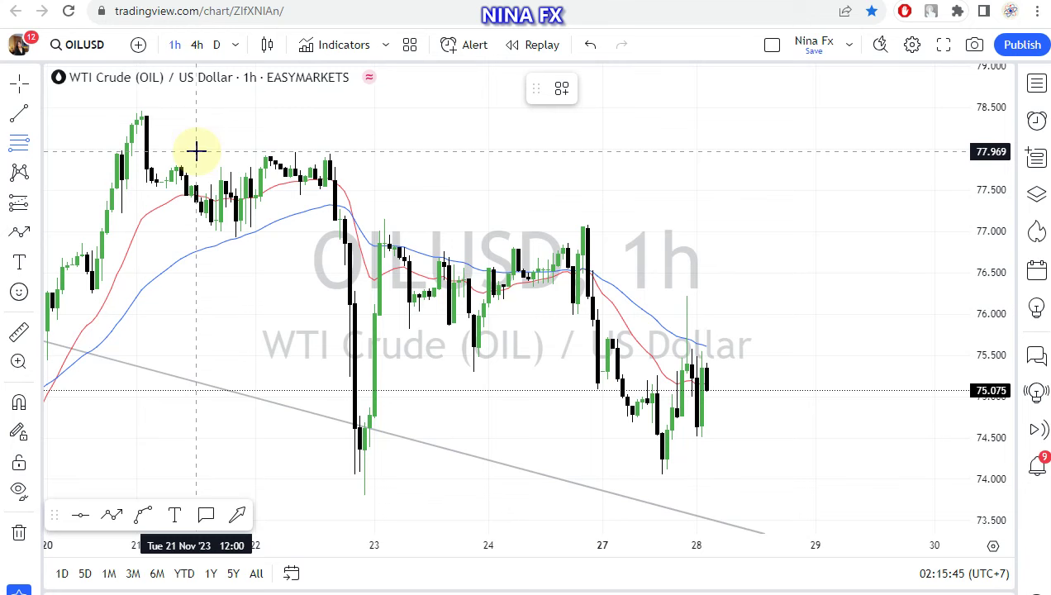
pyautogui.click(195, 152)
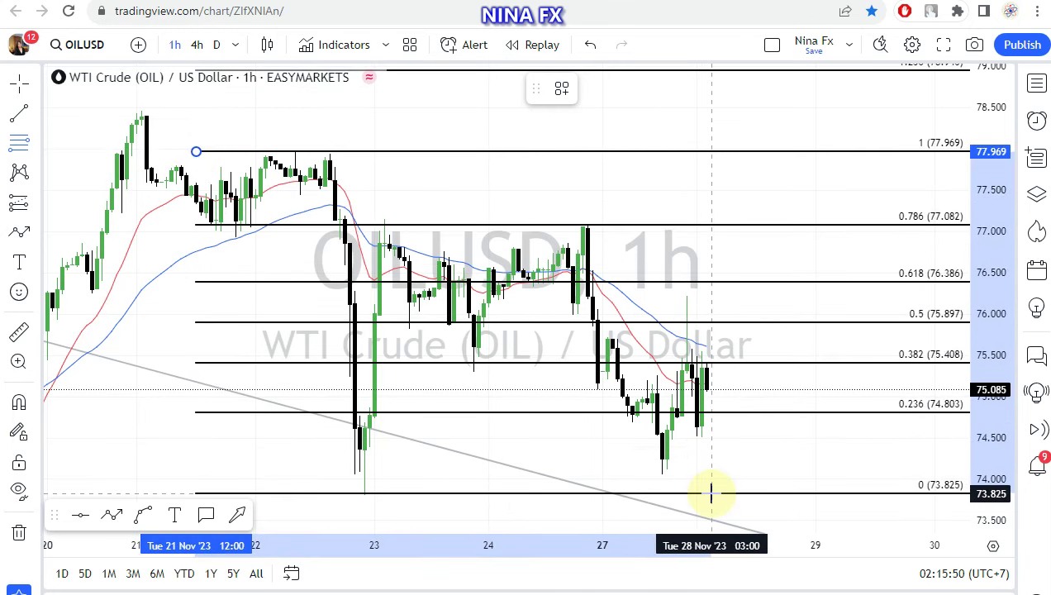
pyautogui.click(711, 495)
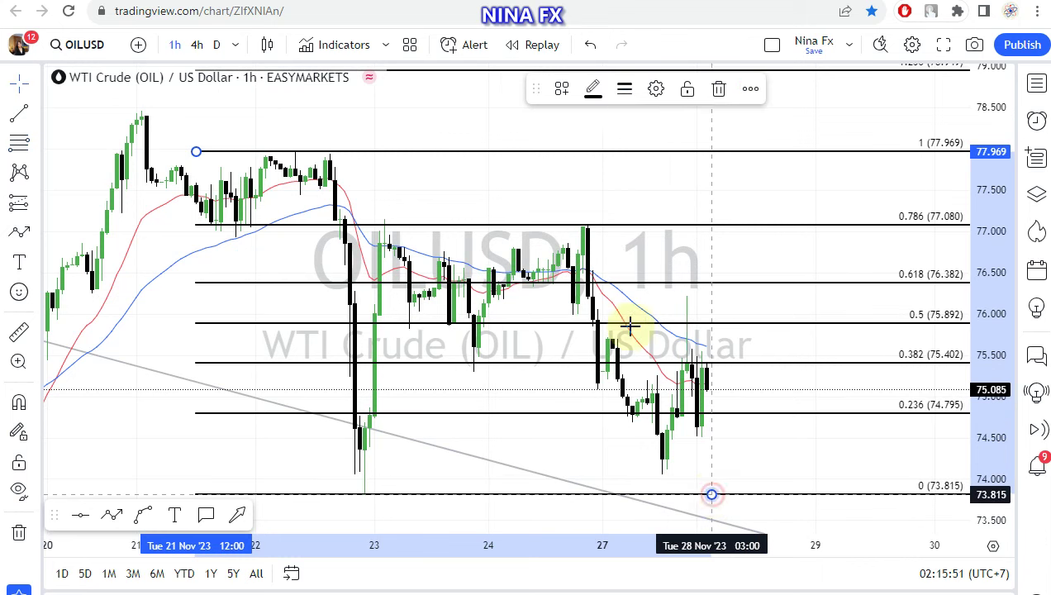
pyautogui.moveTo(584, 171); pyautogui.dragTo(563, 173)
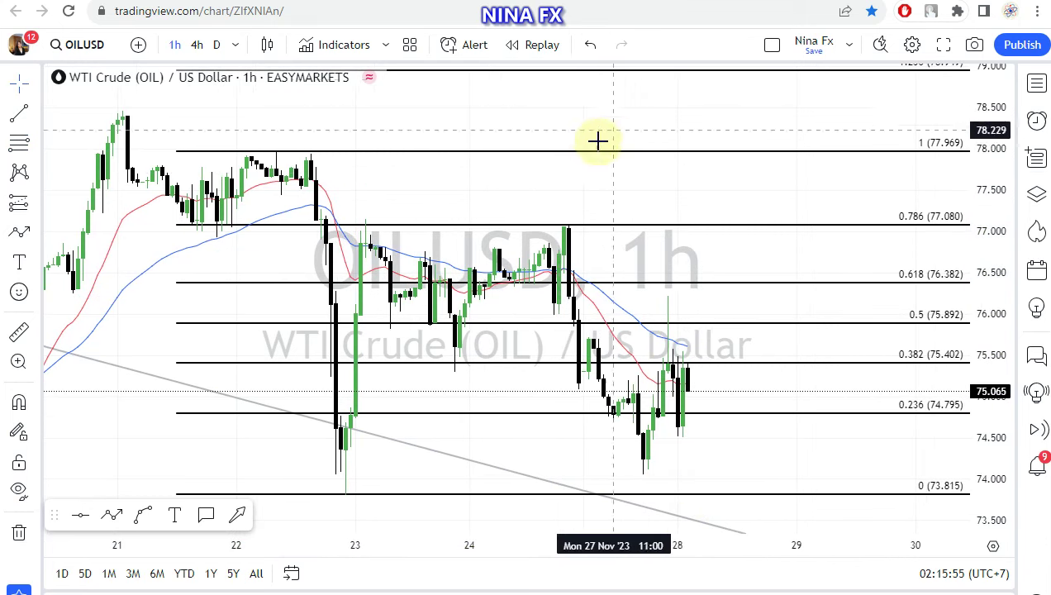
# Compress the price scale and pan so fib levels from 1.236 (78.949) to -0.236 (72.835) show.
pyautogui.moveTo(597, 129); pyautogui.dragTo(592, 129)
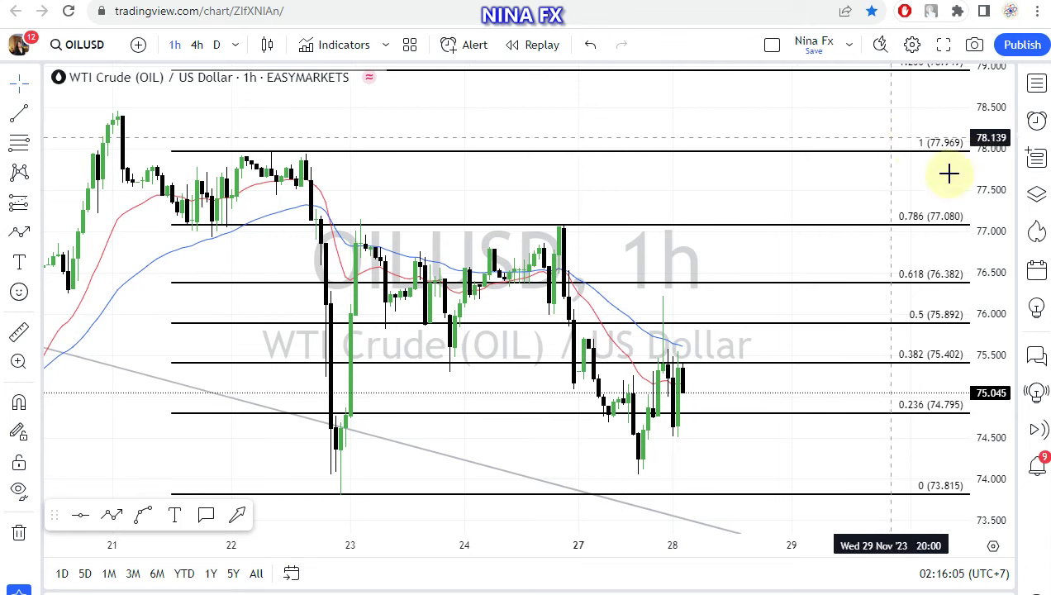
pyautogui.moveTo(987, 226); pyautogui.dragTo(986, 258)
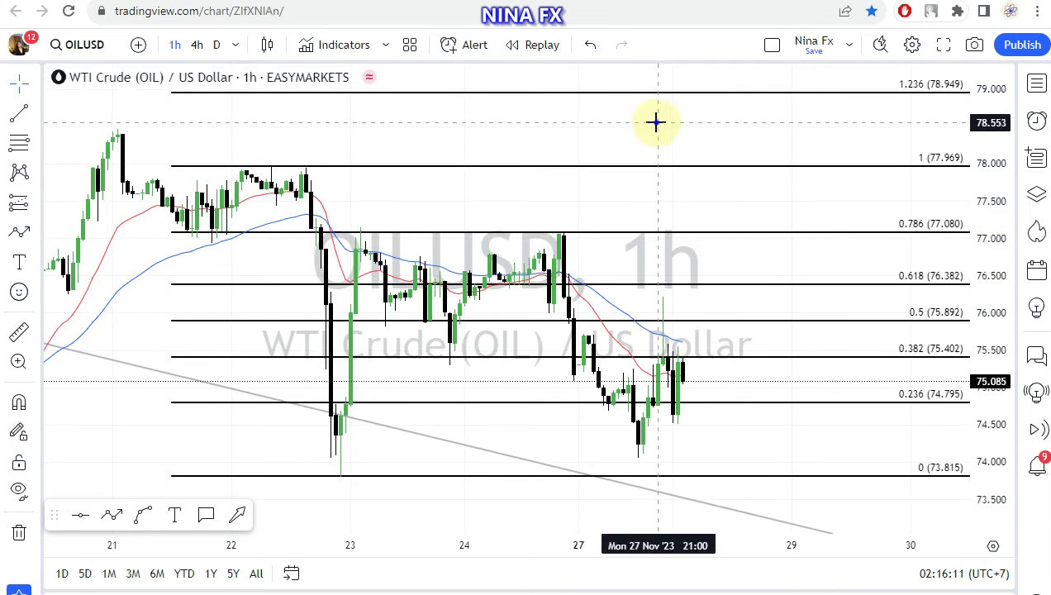
pyautogui.hotkey('alt', 'r')
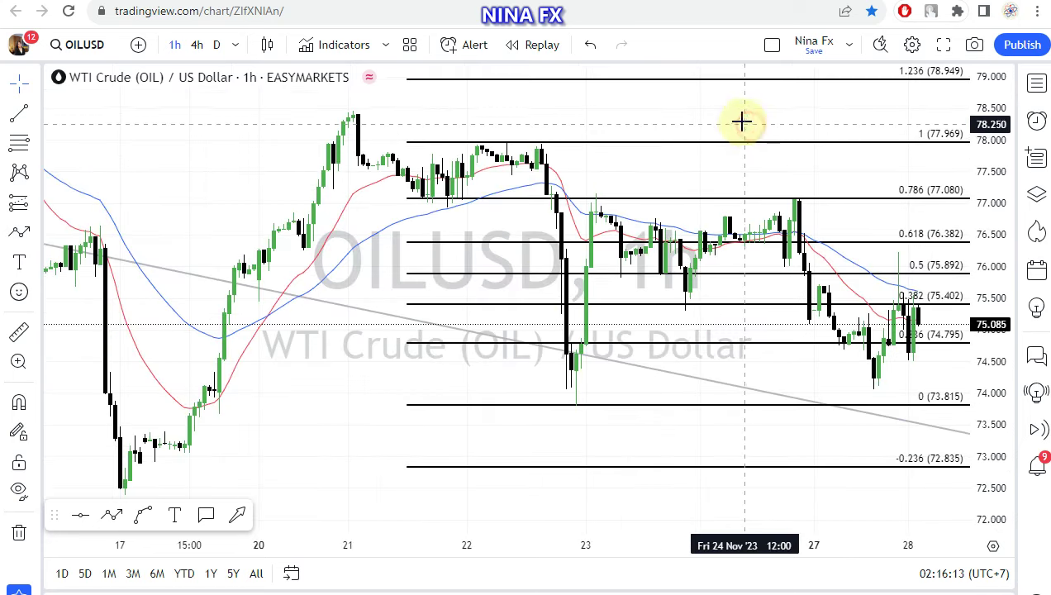
pyautogui.moveTo(748, 115); pyautogui.dragTo(498, 101)
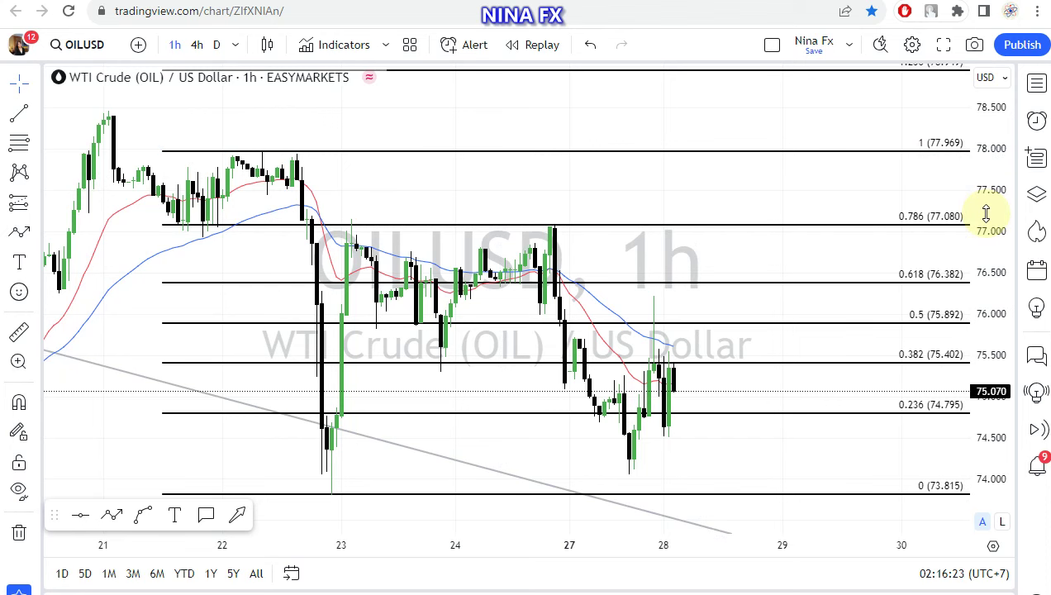
pyautogui.moveTo(986, 213); pyautogui.dragTo(994, 282)
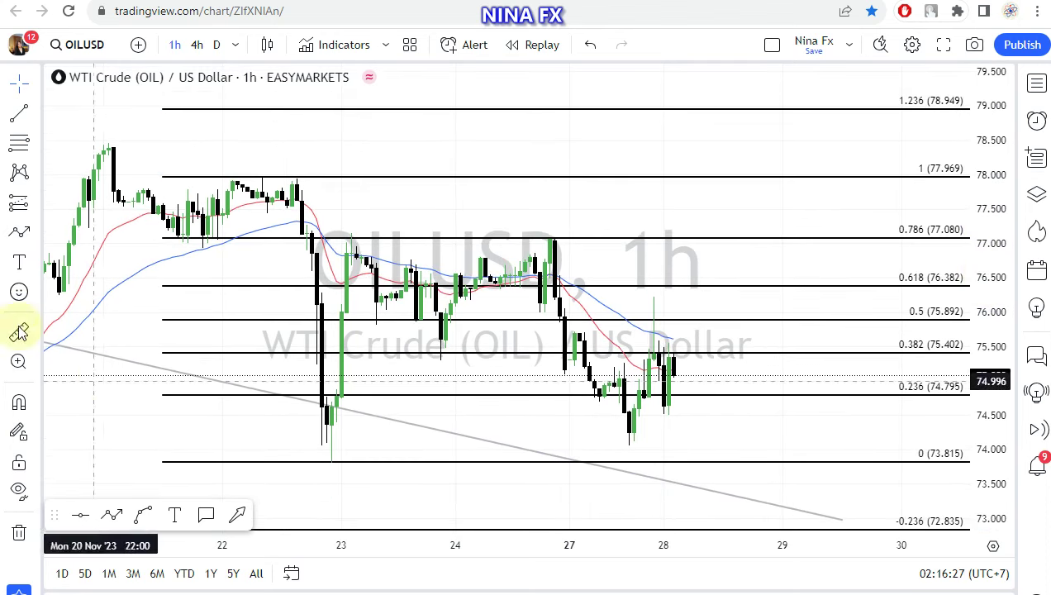
# Draw a six-point zigzag: 74.1, peak near 76, 73.7, 75.3, -0.236 low, rise toward 75.8.
pyautogui.click(19, 234)
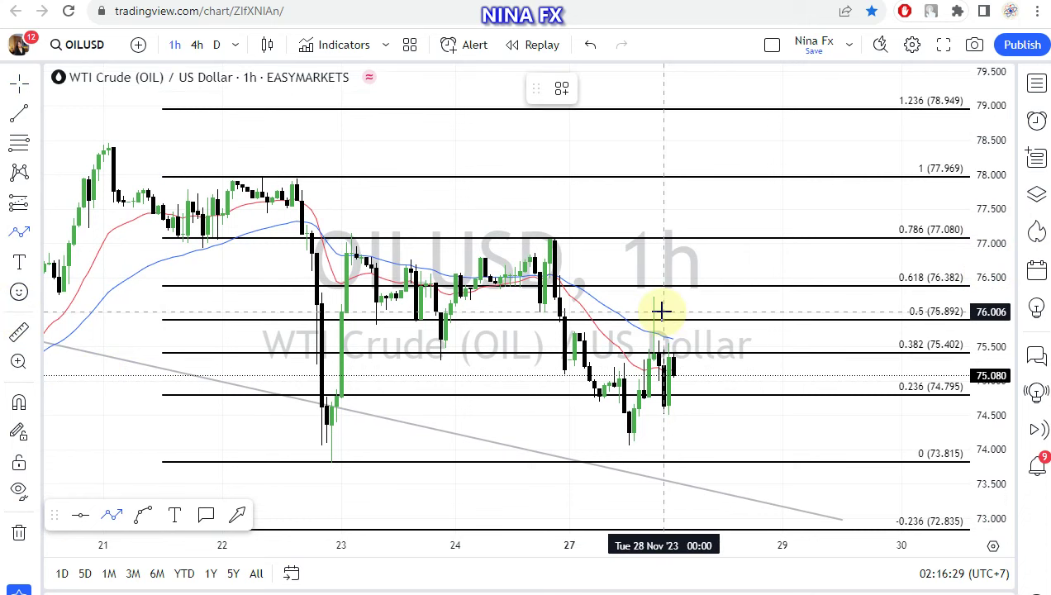
pyautogui.click(629, 439)
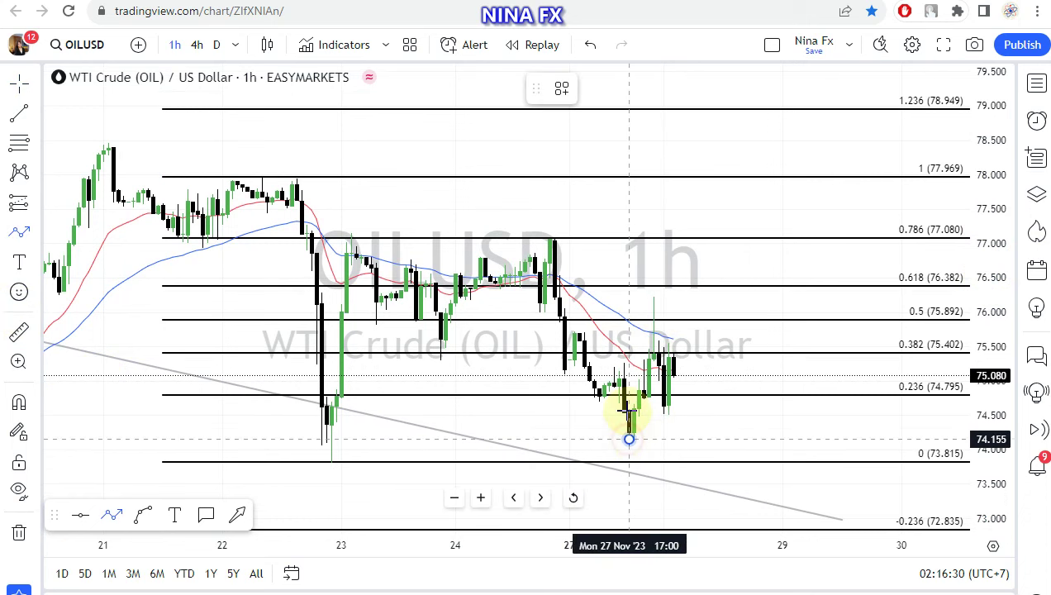
pyautogui.click(662, 308)
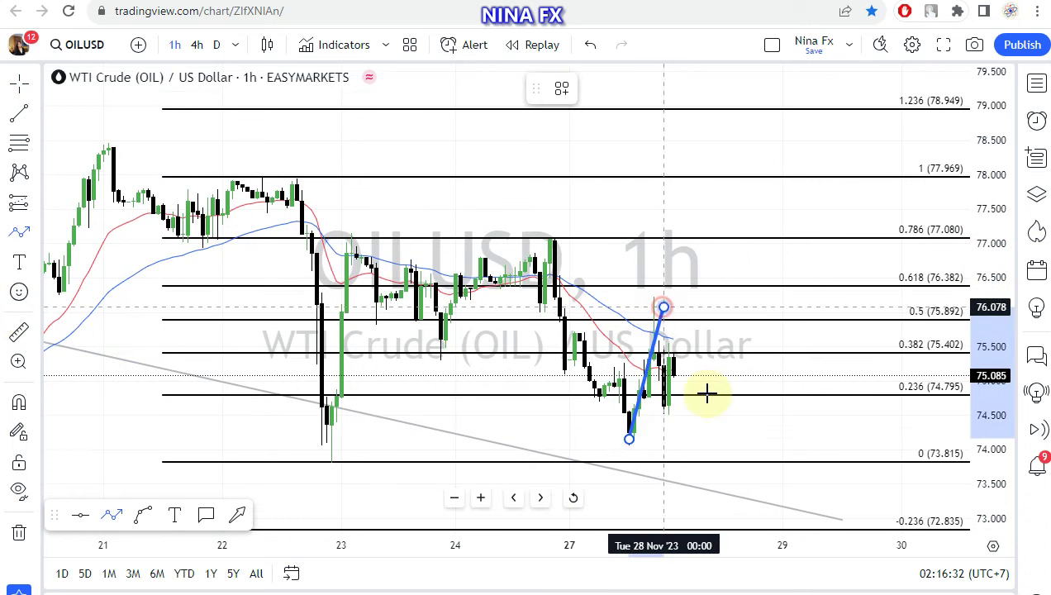
pyautogui.click(723, 468)
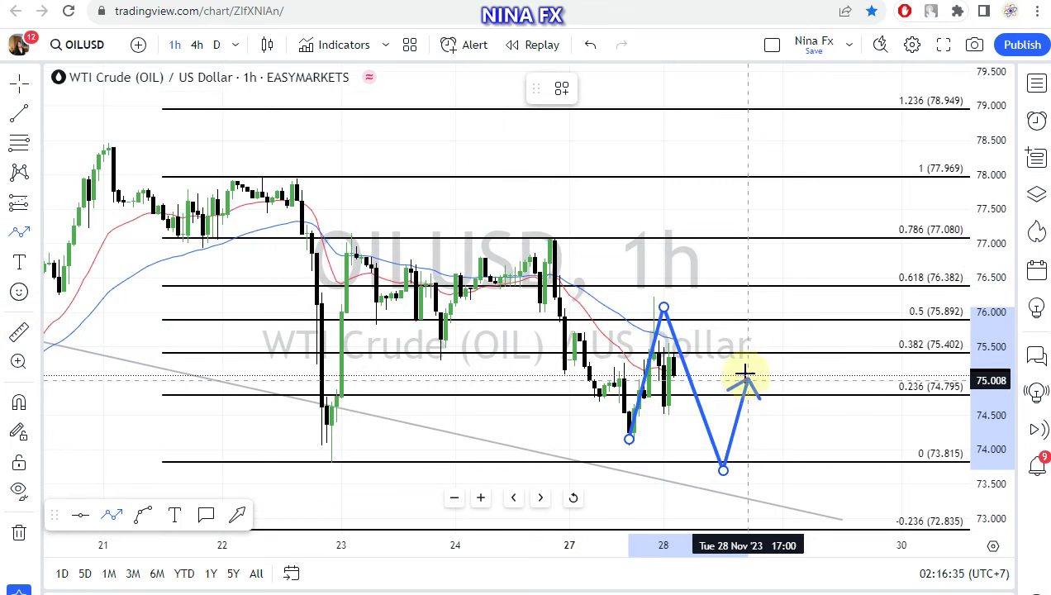
pyautogui.click(752, 361)
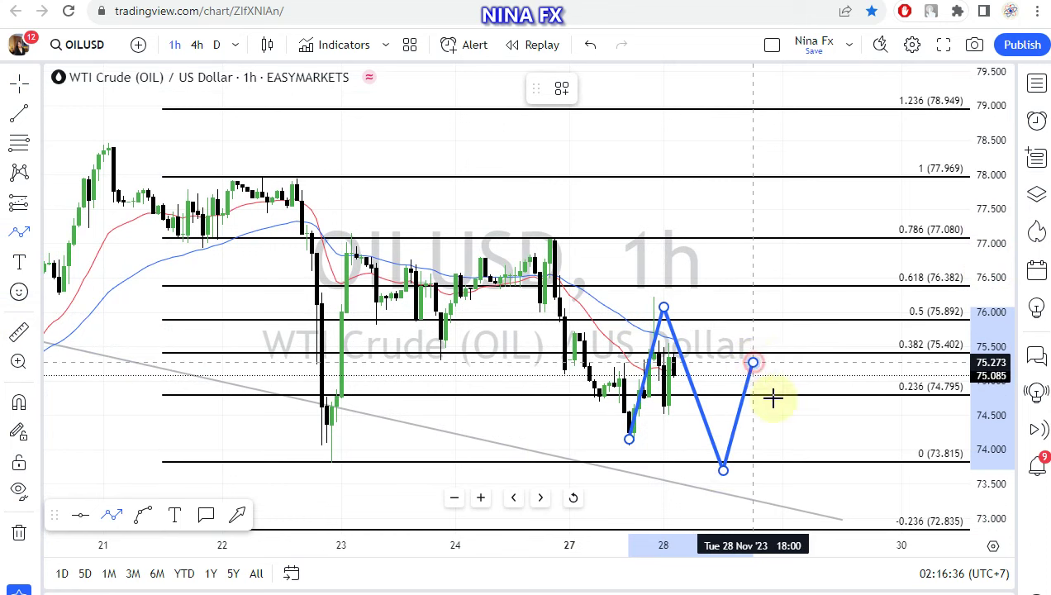
pyautogui.click(814, 526)
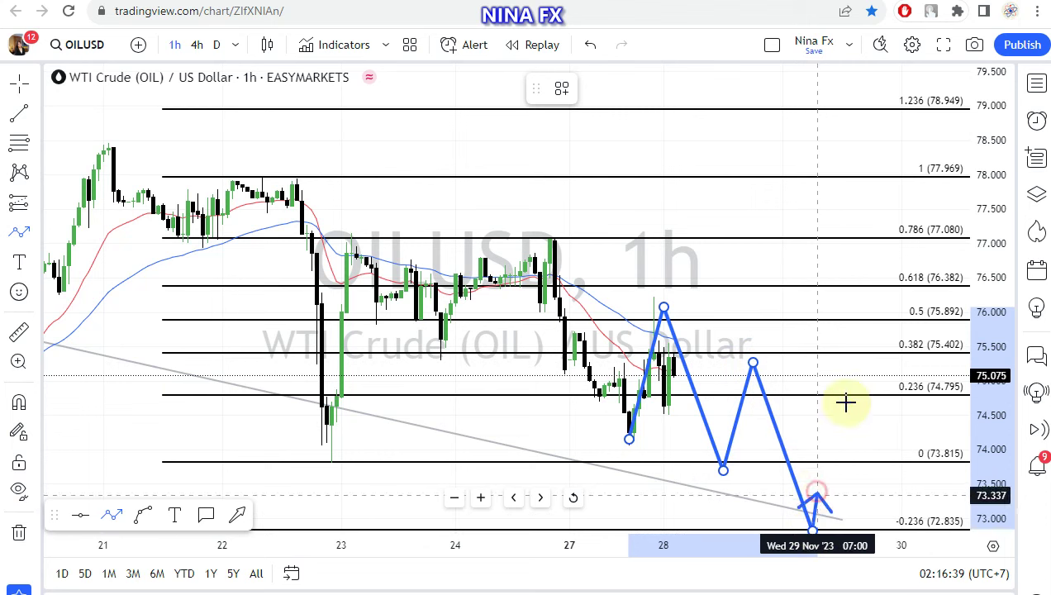
pyautogui.click(867, 330)
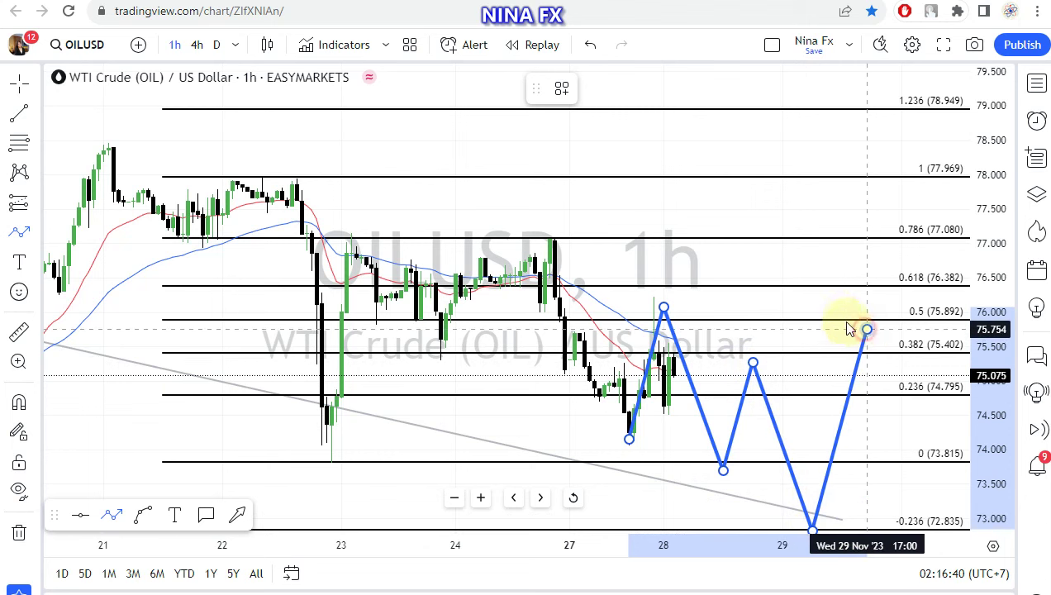
pyautogui.click(782, 263)
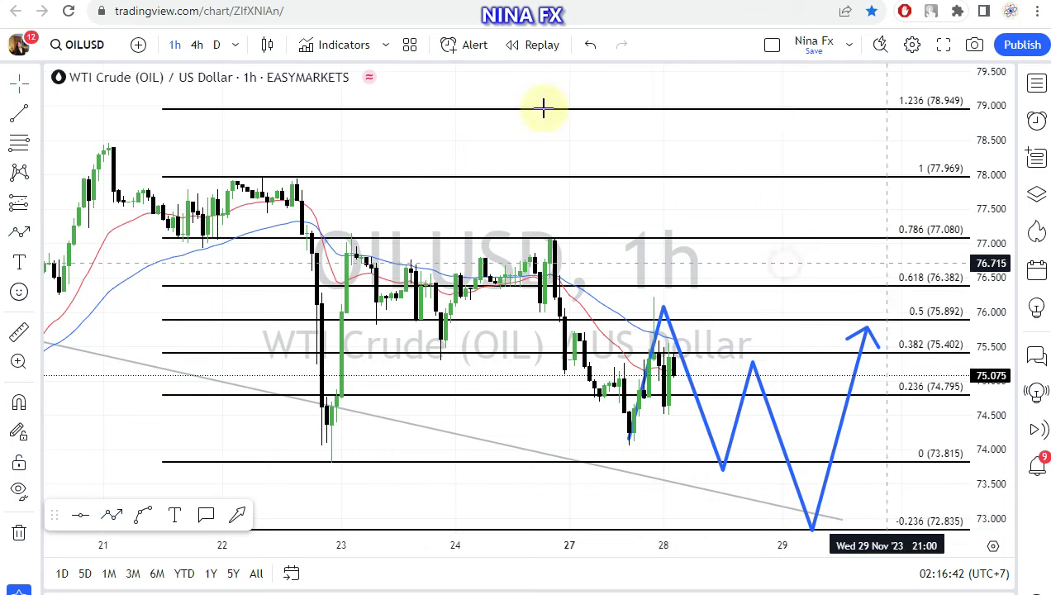
pyautogui.click(19, 262)
# Add the label 'WTI, Sell 75.400 Tp 72.800' at the top of the chart above the fib levels.
pyautogui.click(327, 127)
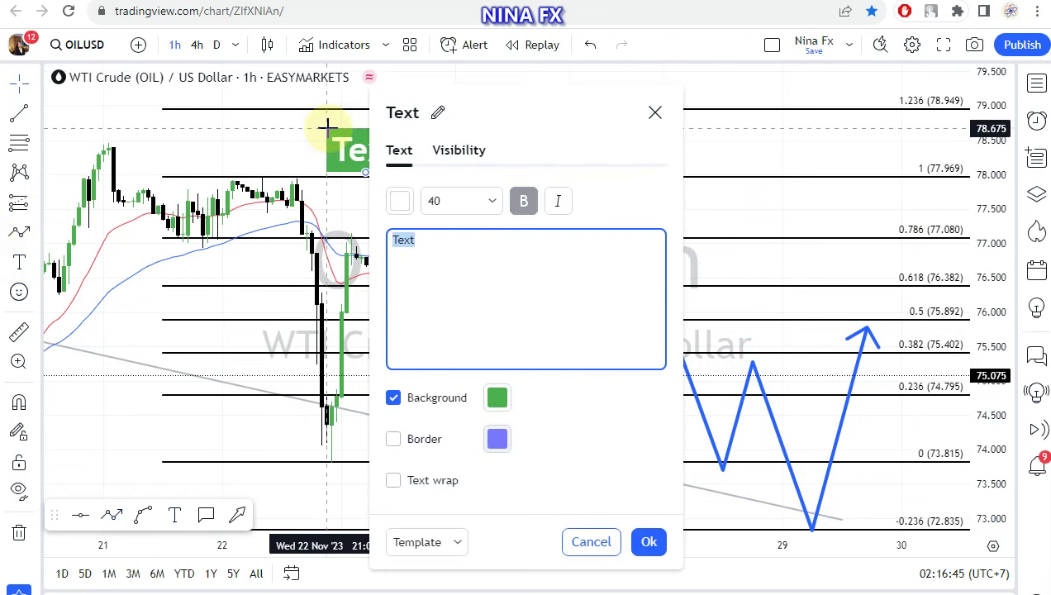
pyautogui.write('W')
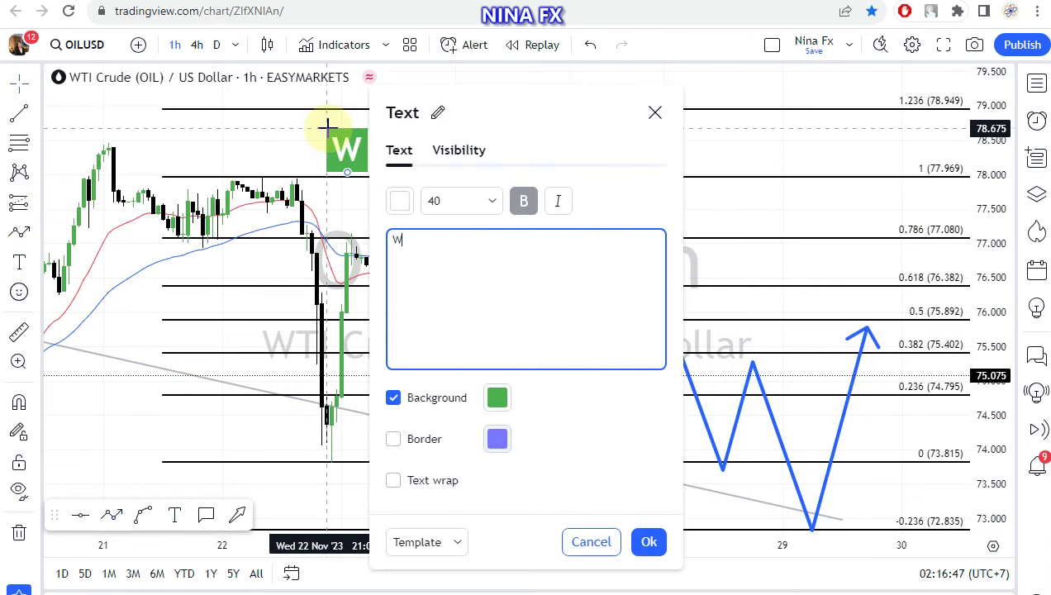
pyautogui.write('TI, Sell')
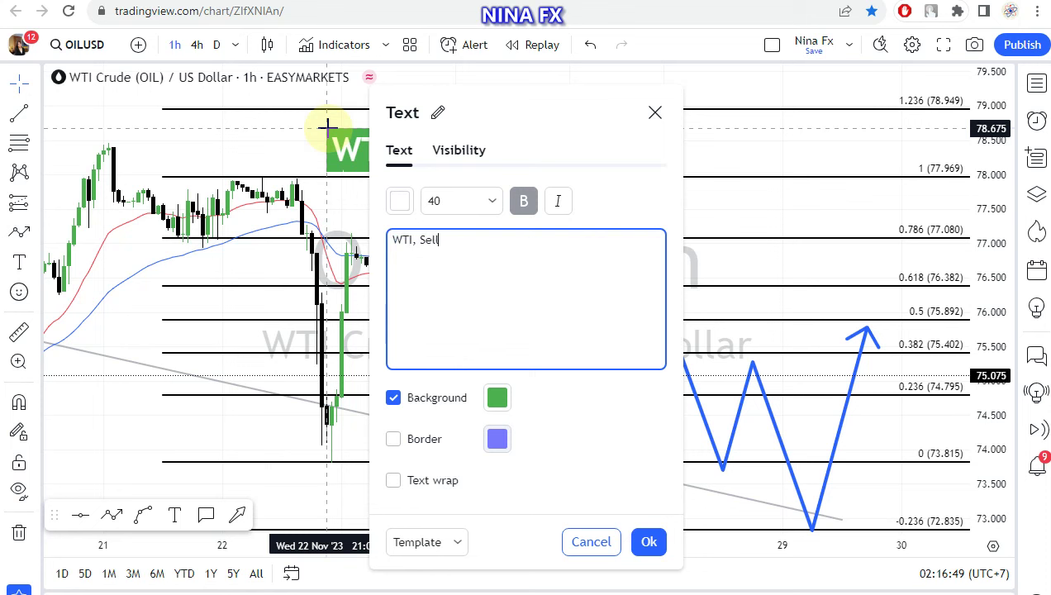
pyautogui.write(' 7')
pyautogui.write('5.400')
pyautogui.write(' Tp ')
pyautogui.write('72.80')
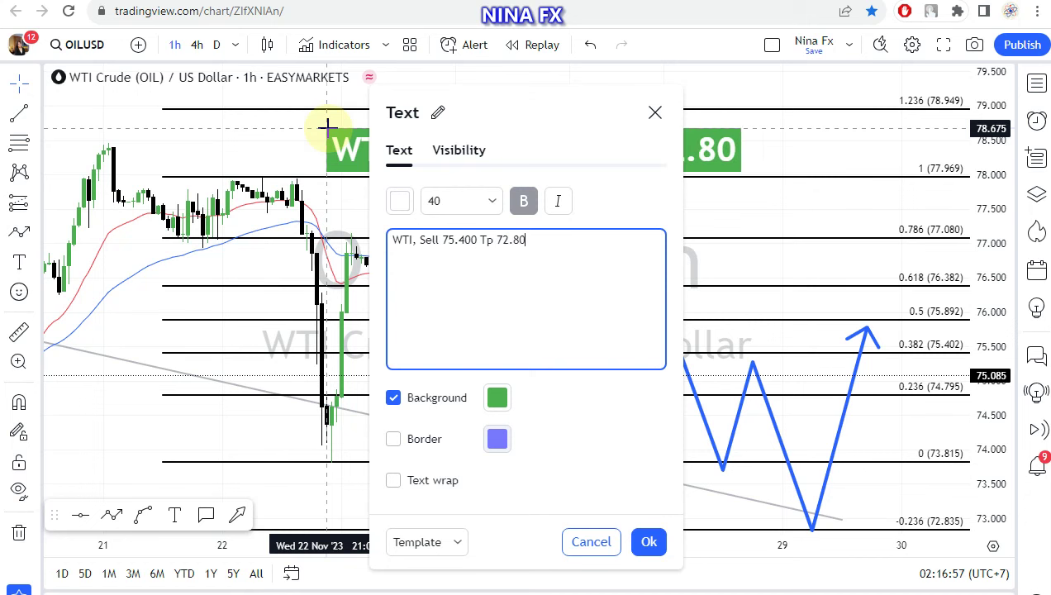
pyautogui.write('0')
pyautogui.click(331, 136)
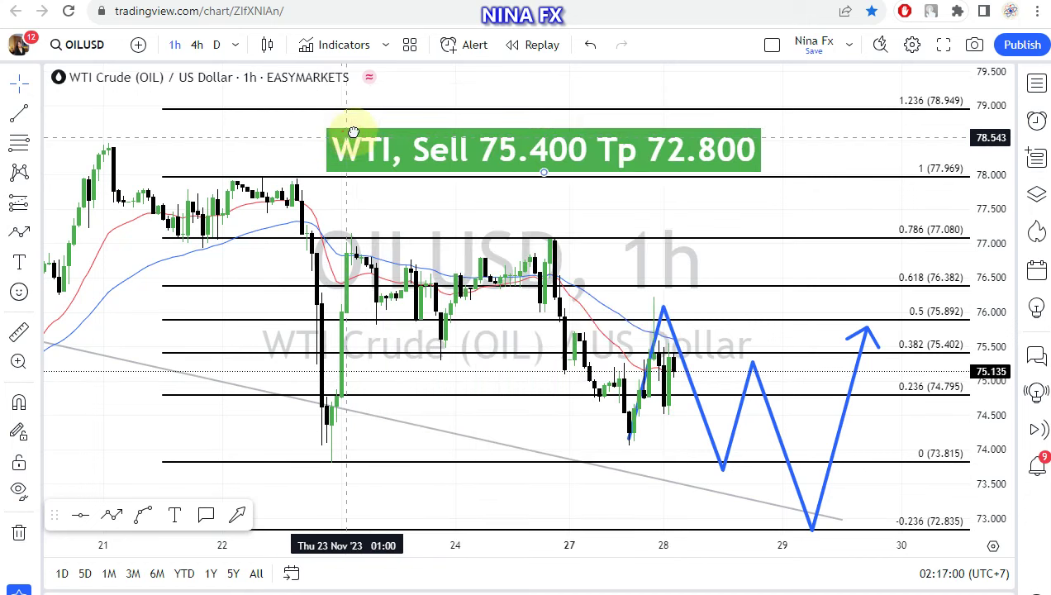
pyautogui.moveTo(353, 133); pyautogui.dragTo(357, 127)
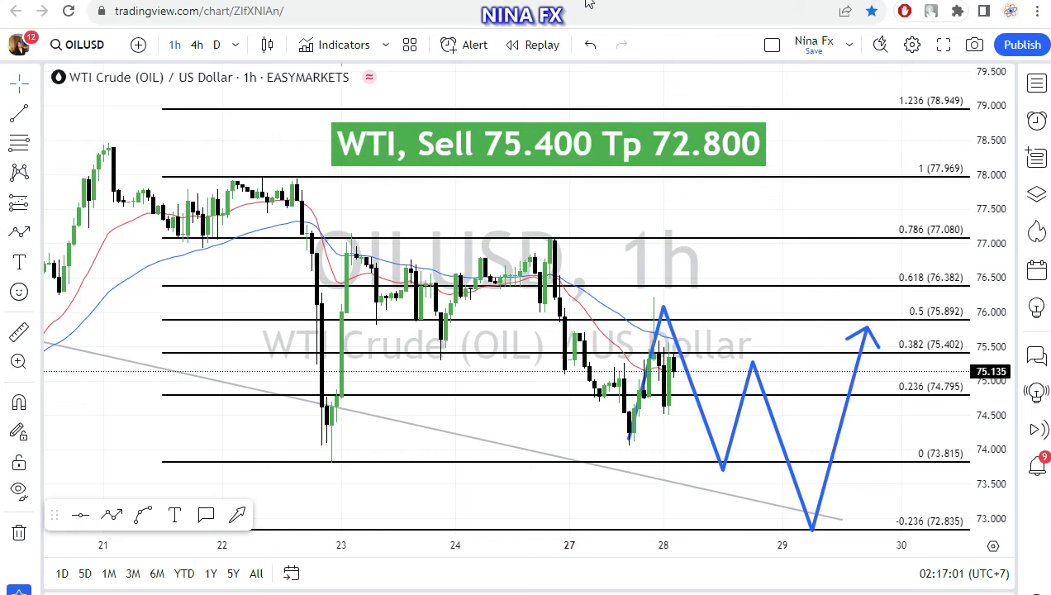